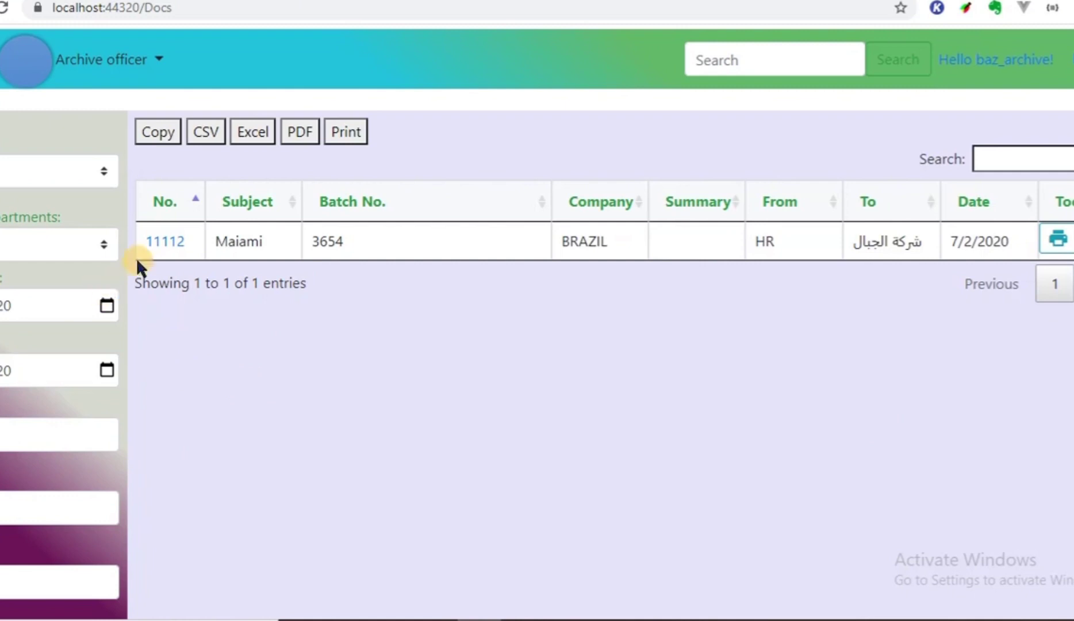
Step: Open document 11112 from the archive list to examine its details and scanned form
left_click(163, 242)
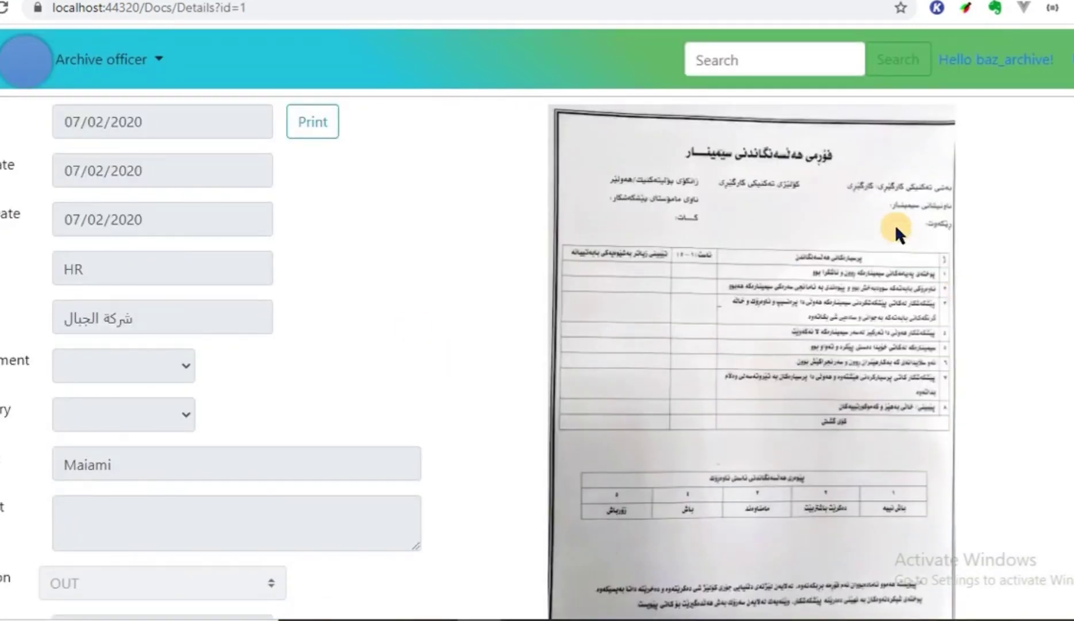
left_click(312, 121)
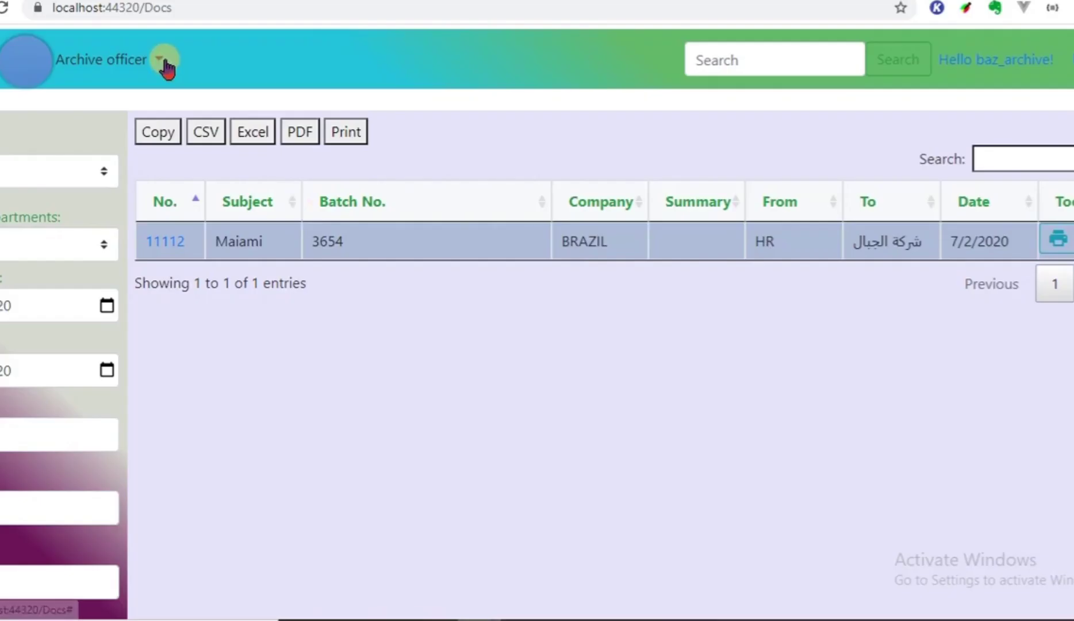
left_click(159, 62)
left_click(166, 241)
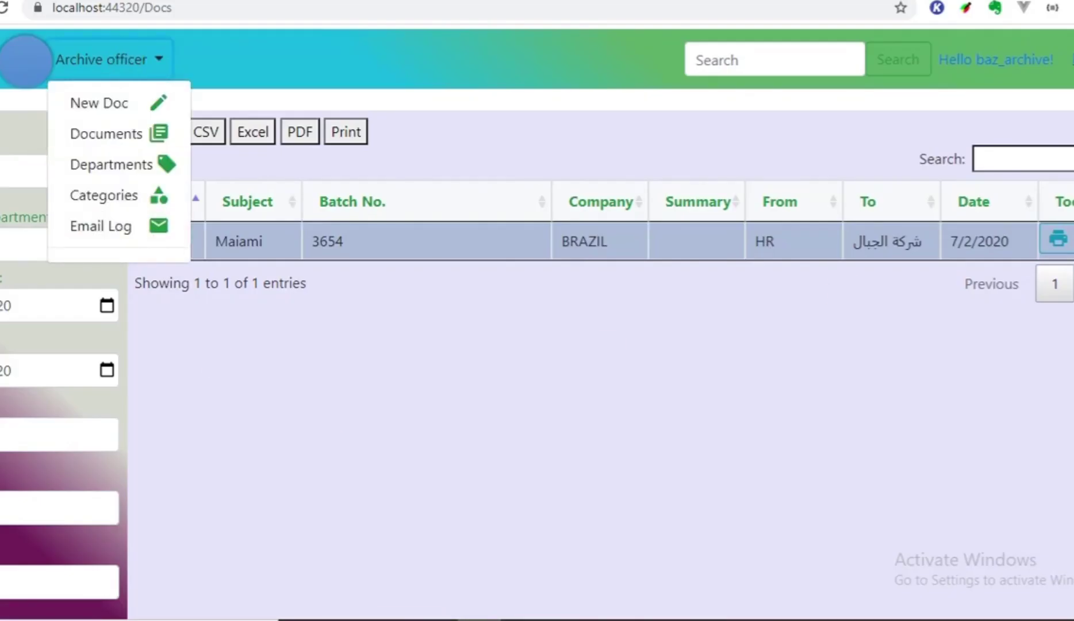
left_click(776, 350)
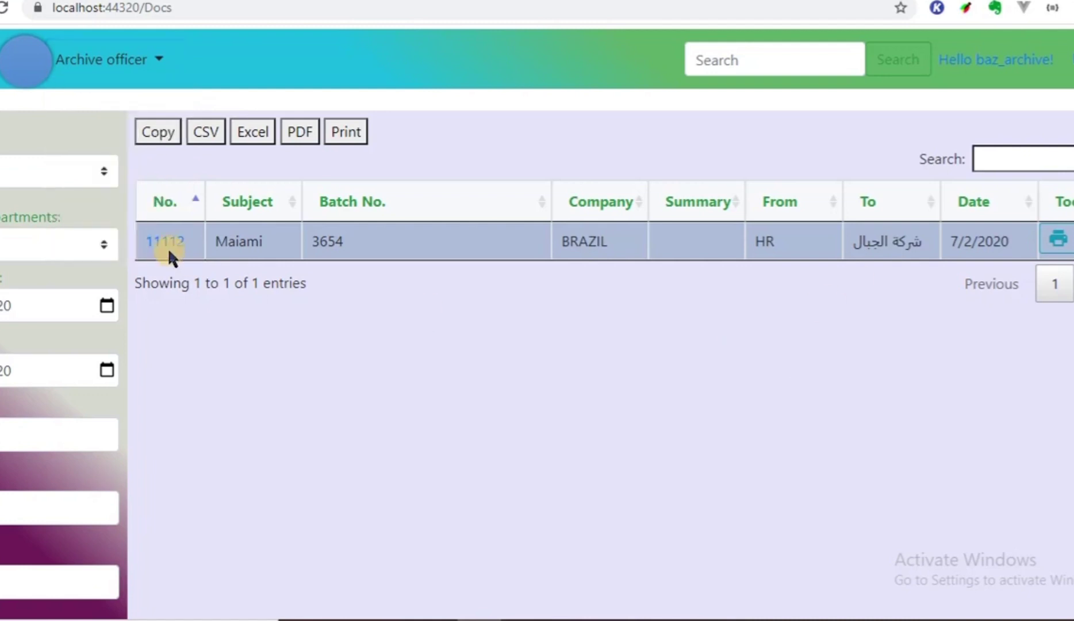
left_click(168, 245)
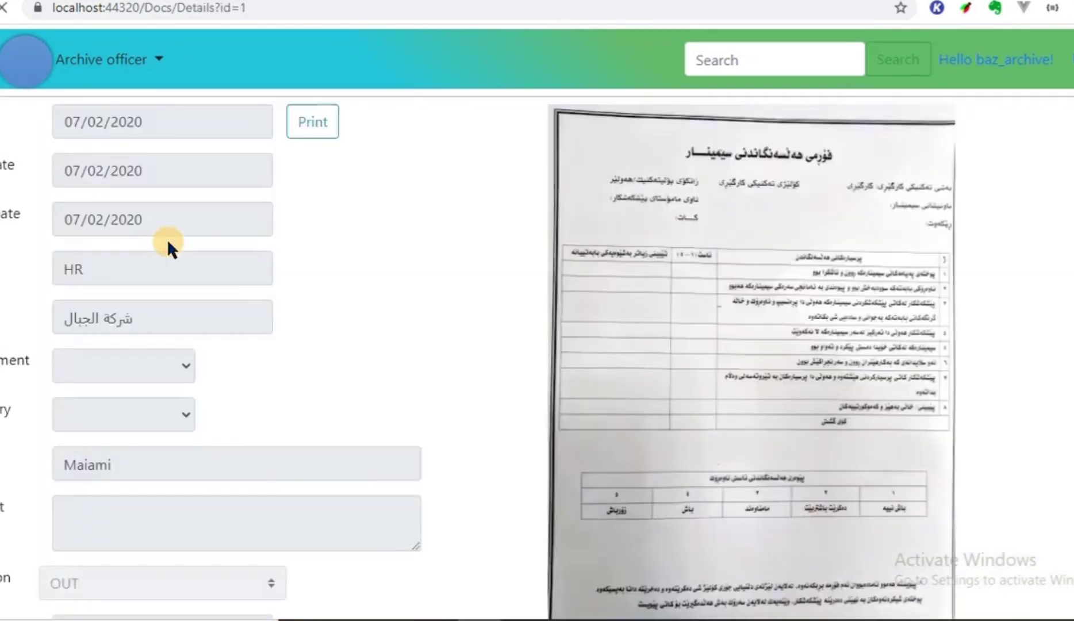
Step: Start a new archive document with صلاح الدين as the sender and Registration as the recipient
left_click(155, 60)
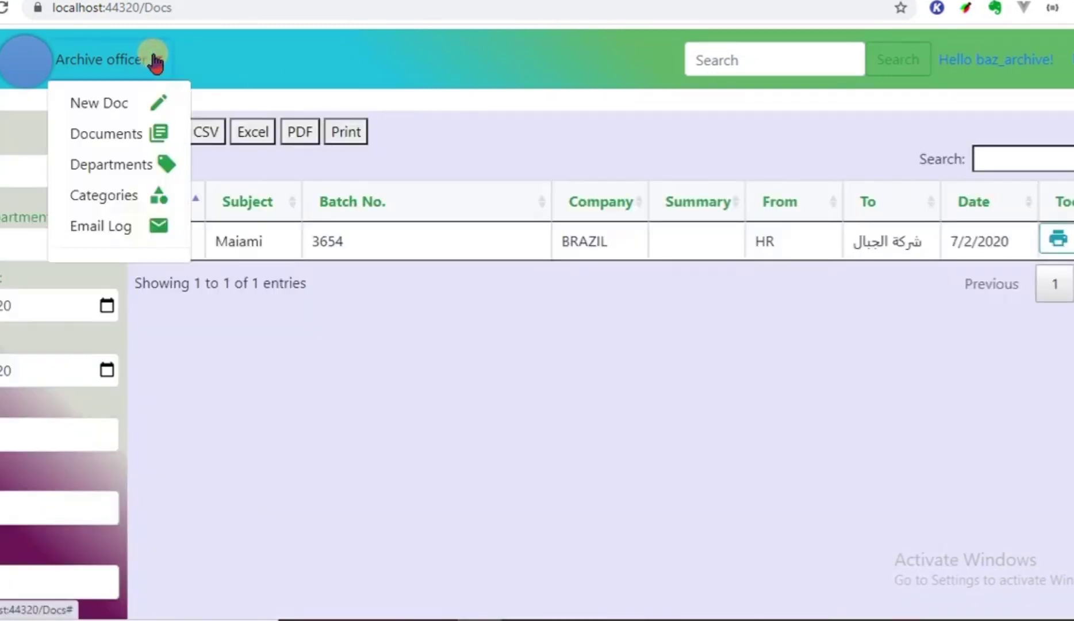
left_click(105, 98)
left_click(163, 227)
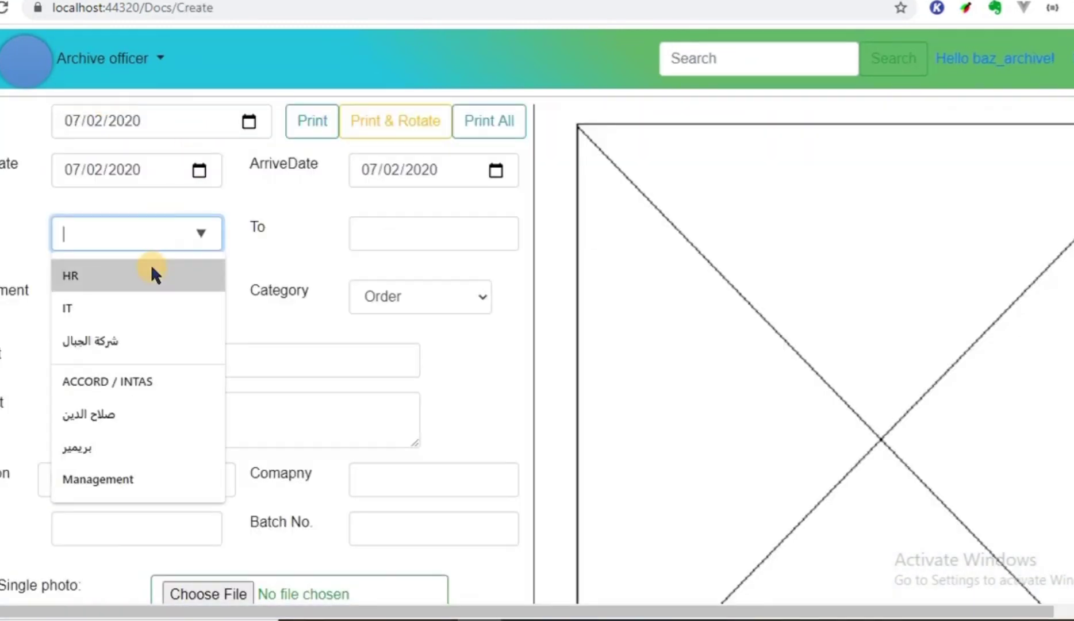
left_click(119, 407)
left_click(415, 233)
left_click(402, 381)
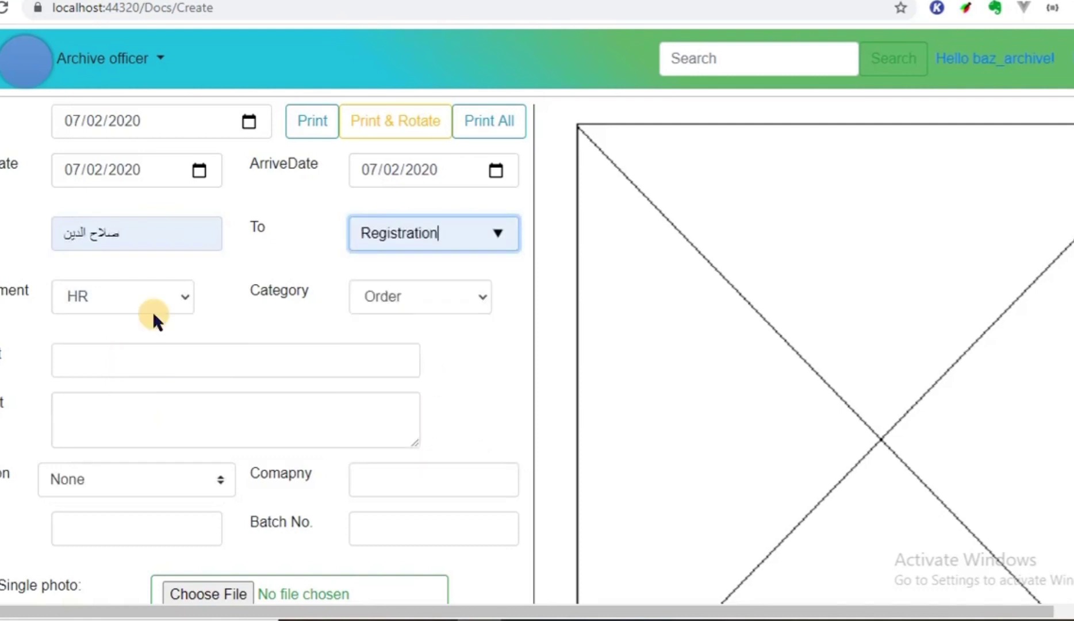
Step: Assign the new document to the HR department, with category aprrove and subject "New Subject 6"
left_click(145, 295)
left_click(122, 323)
left_click(420, 296)
left_click(419, 340)
left_click(299, 363)
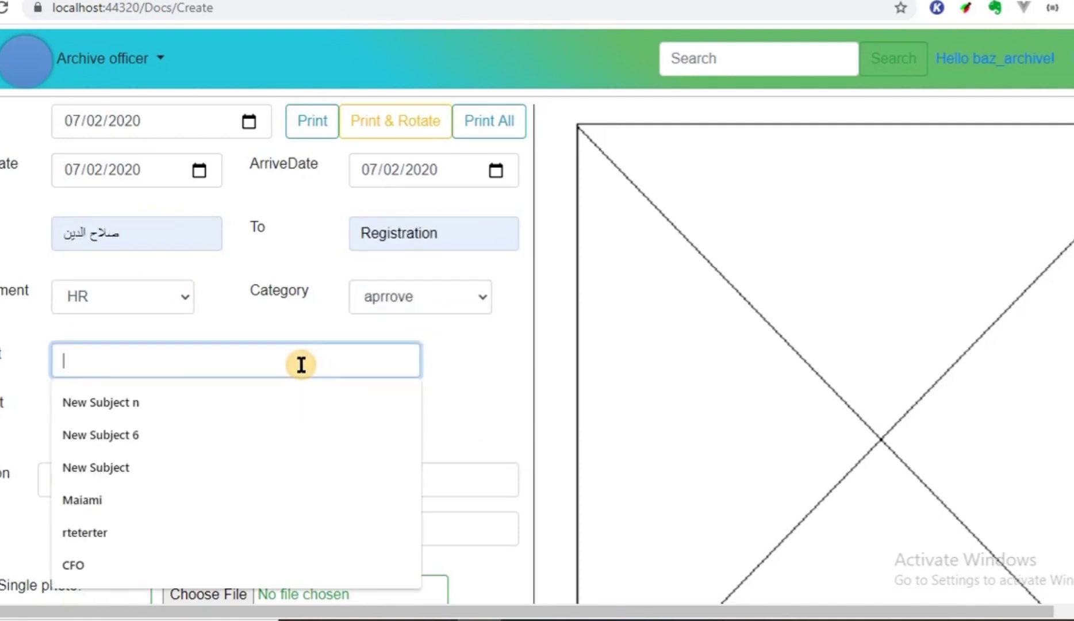
left_click(242, 432)
Step: Fill in the new document's number and batch number from the previously used entries
scroll(657, 297, "down", 4)
left_click(136, 296)
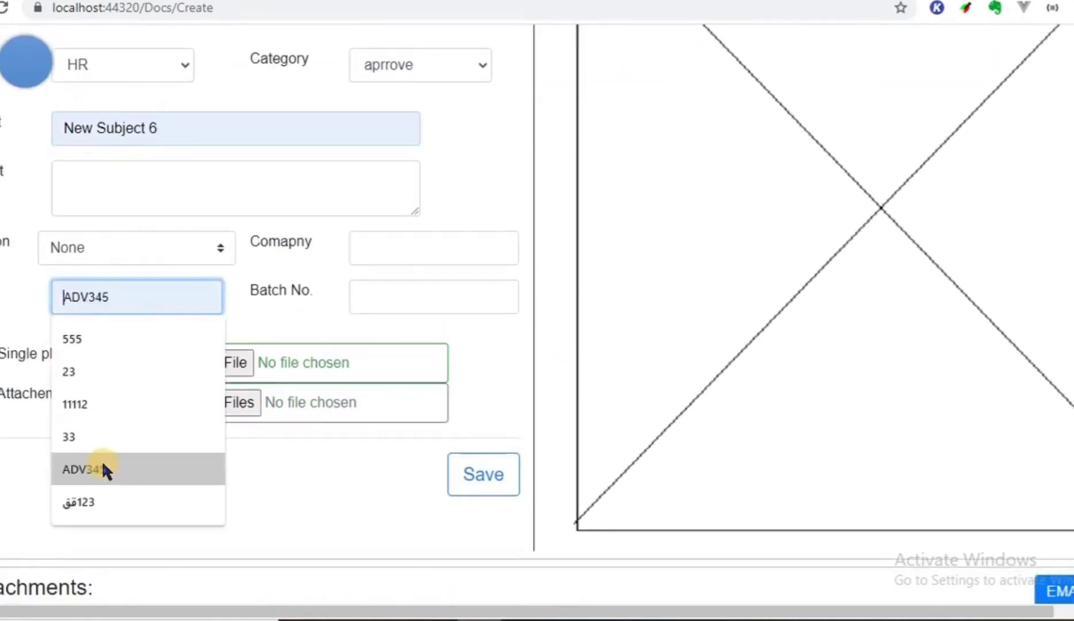
left_click(75, 435)
left_click(414, 296)
left_click(386, 405)
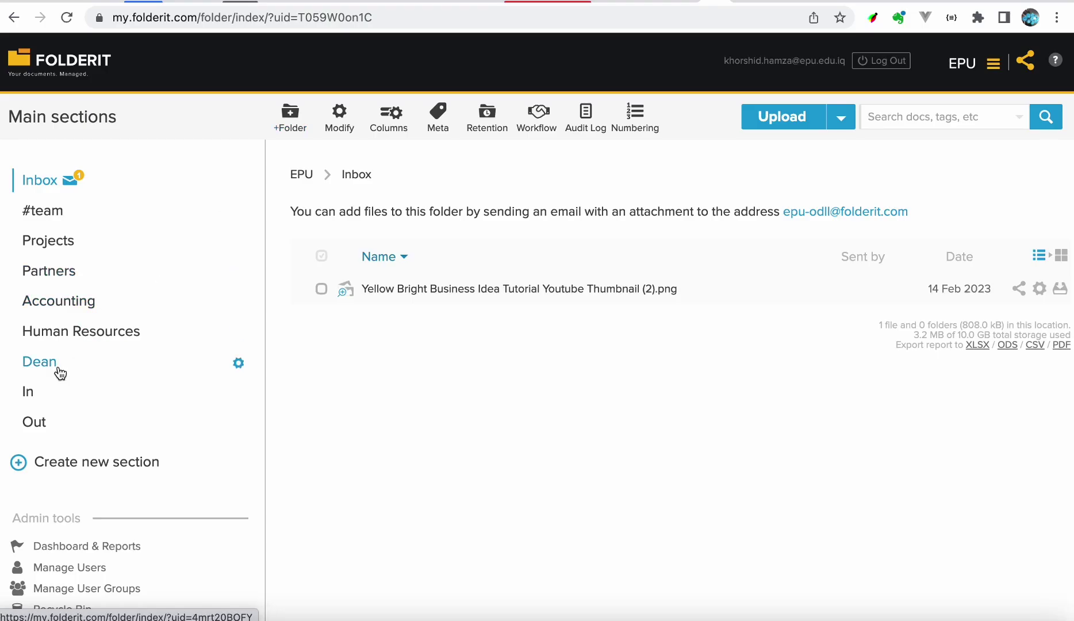
Step: Switch to Folderit, look through the Partners and Accounting sections, and examine the details of 1.png in Accounting
left_click(55, 272)
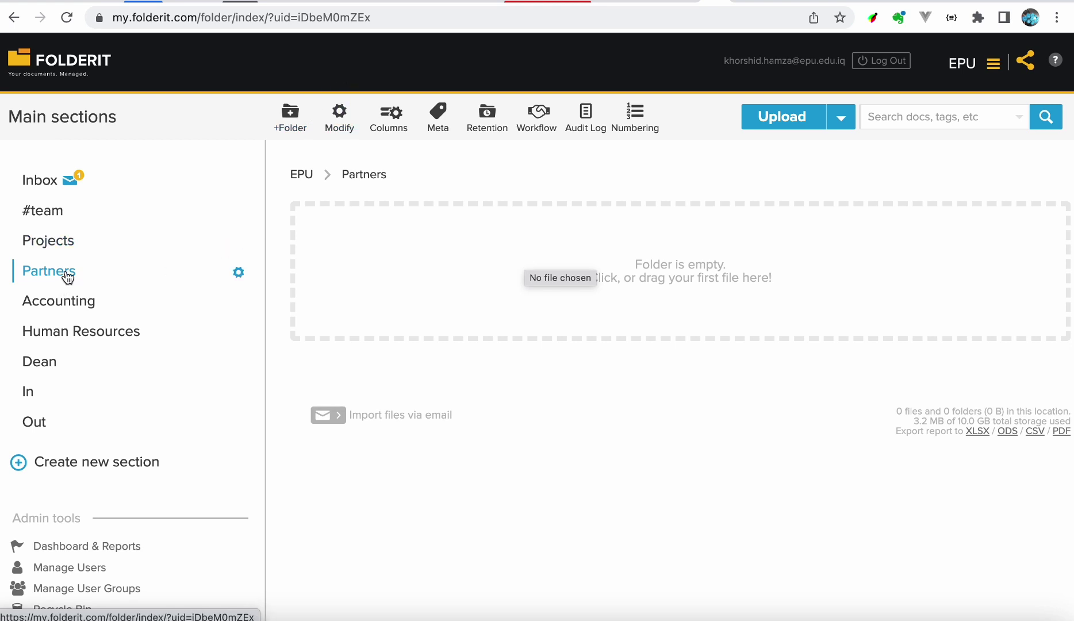
left_click(74, 303)
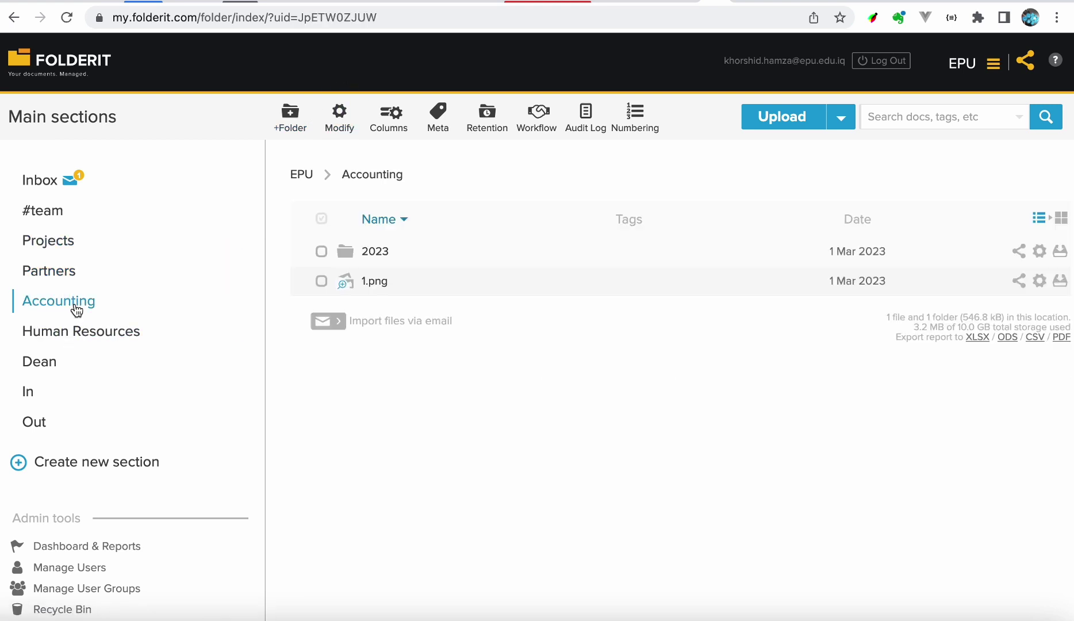
left_click(375, 282)
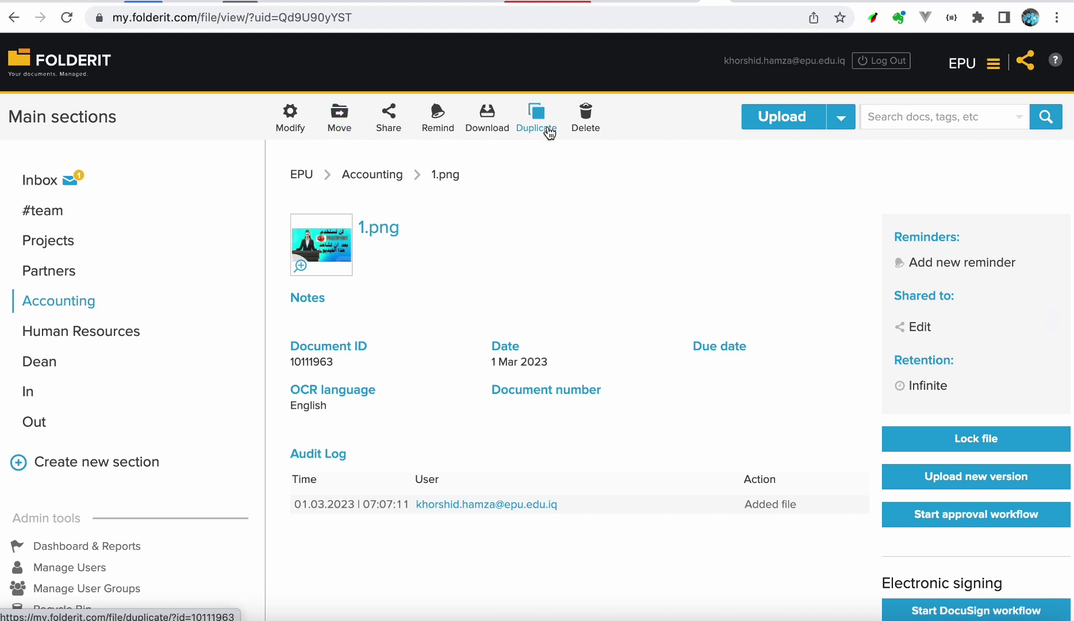
scroll(490, 283, "down", 1)
scroll(490, 283, "down", 1)
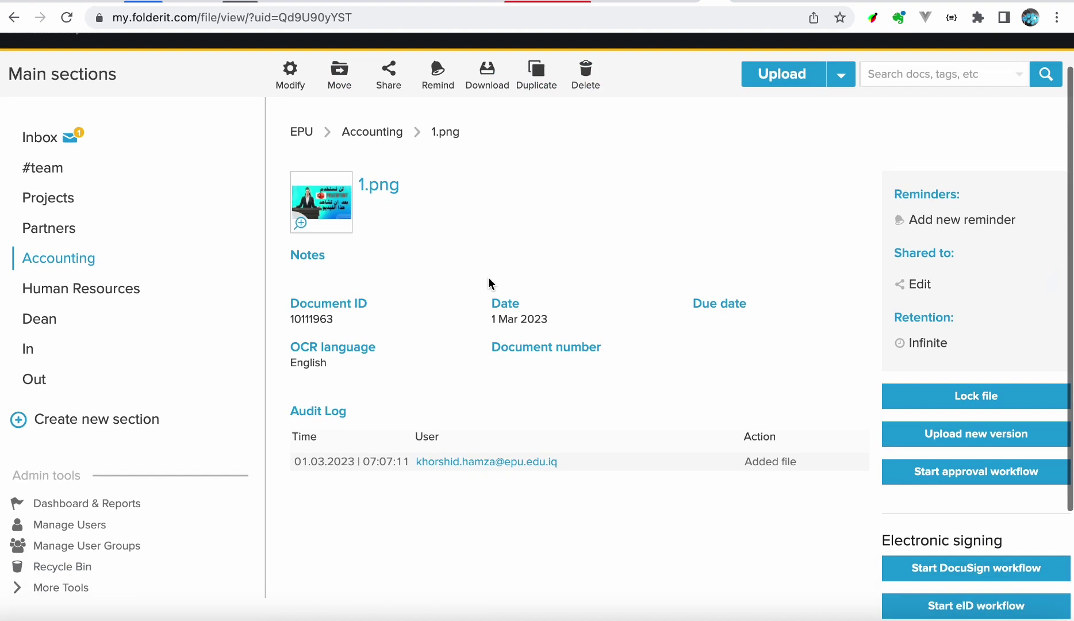
scroll(490, 283, "up", 2)
scroll(490, 283, "down", 2)
scroll(490, 283, "up", 2)
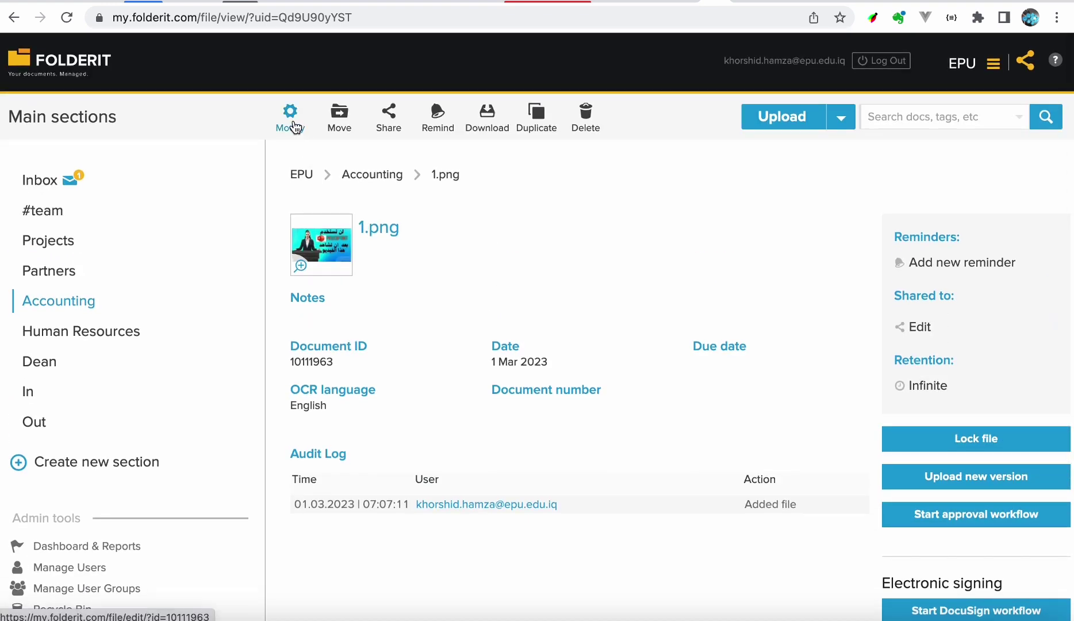
Step: Add a custom Subject metadata field with the value "hello" to 1.png and save the file's properties
left_click(294, 126)
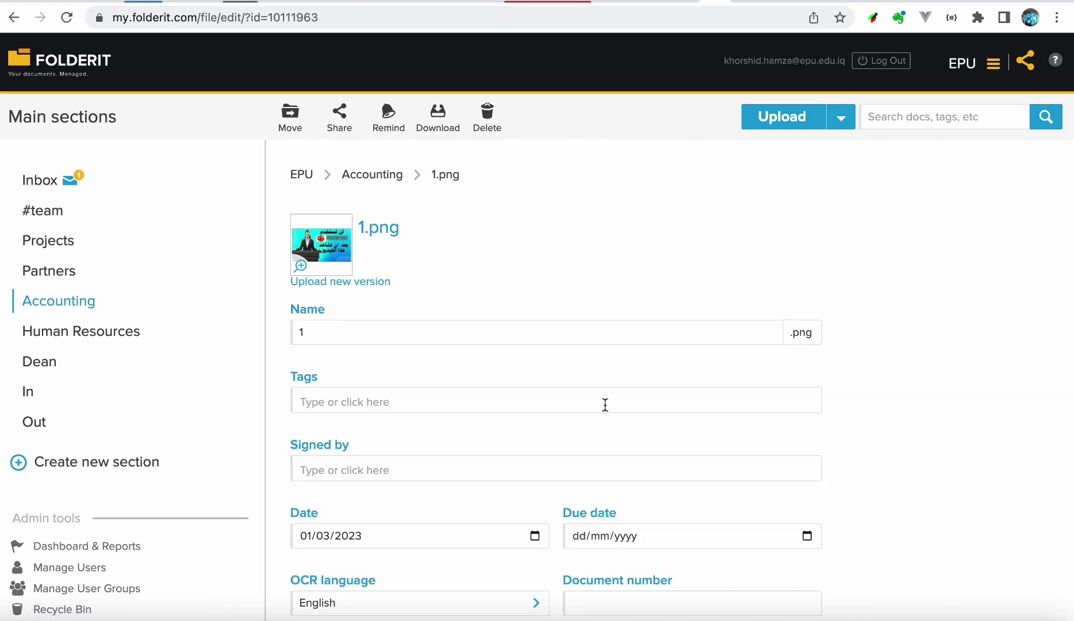
scroll(633, 419, "down", 4)
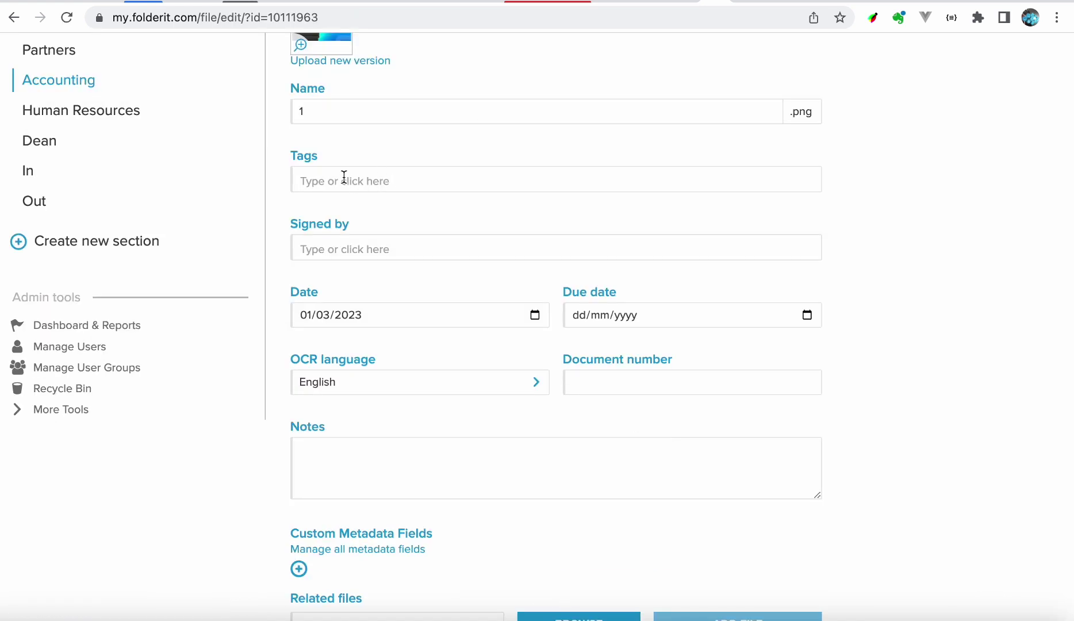
scroll(432, 184, "down", 1)
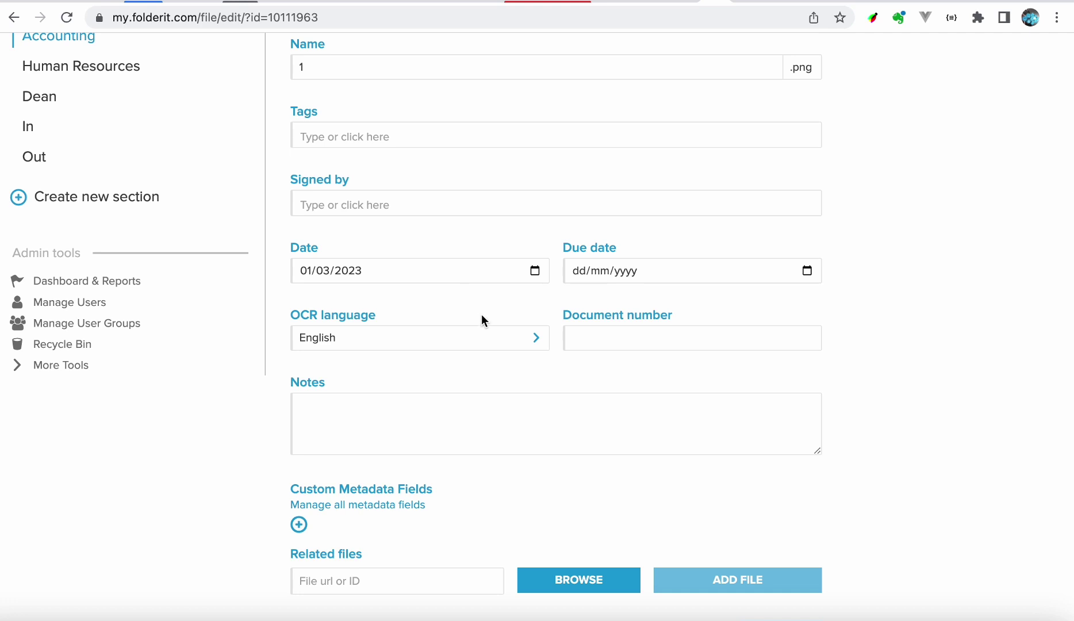
scroll(460, 368, "down", 2)
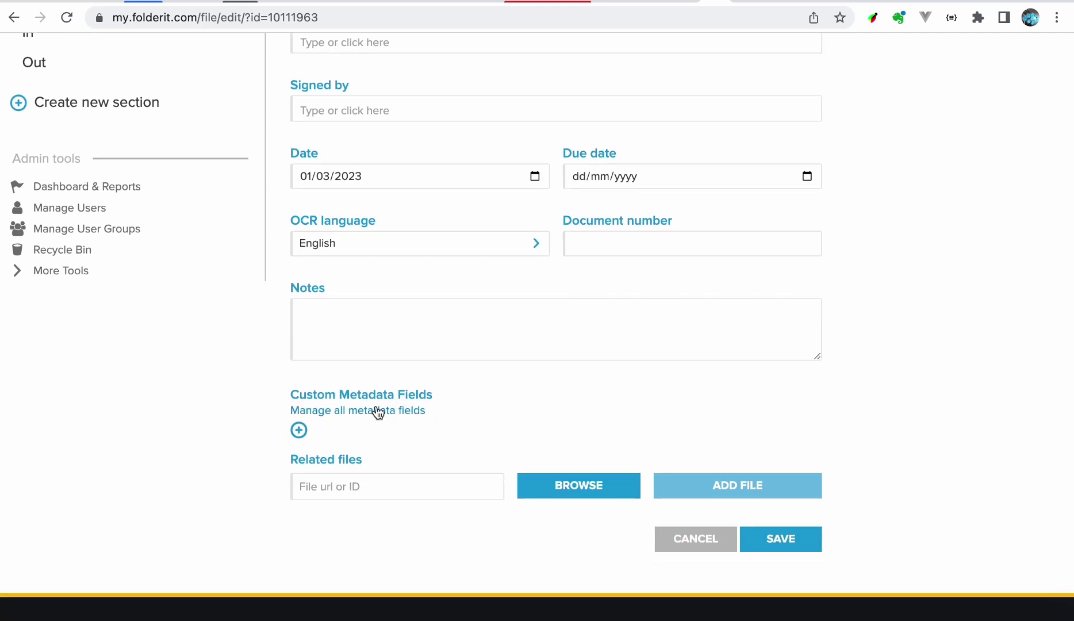
left_click(304, 439)
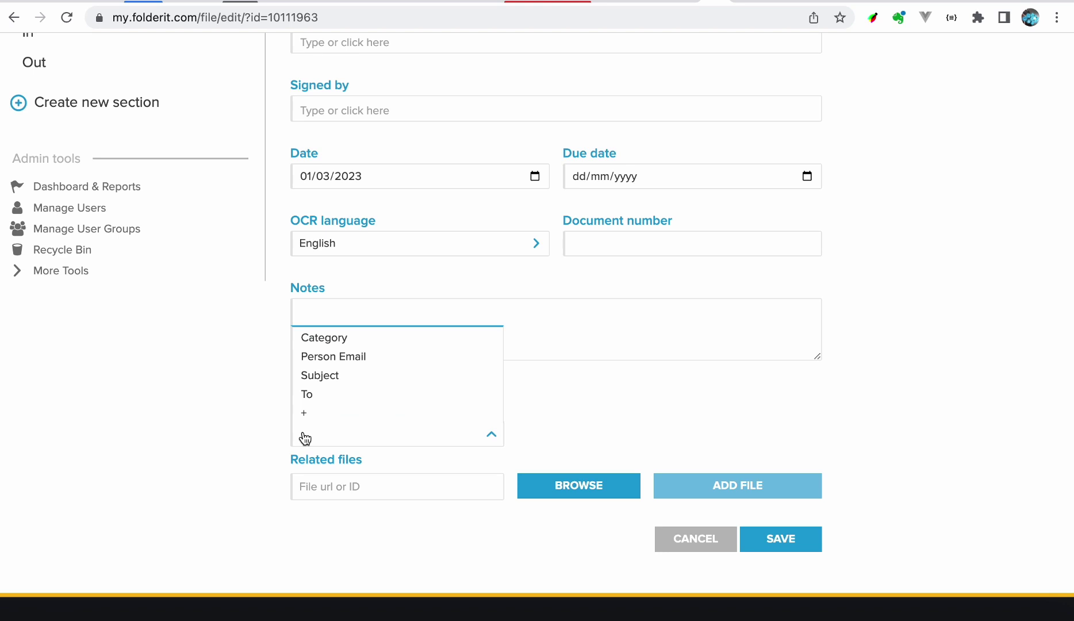
left_click(325, 377)
left_click(671, 439)
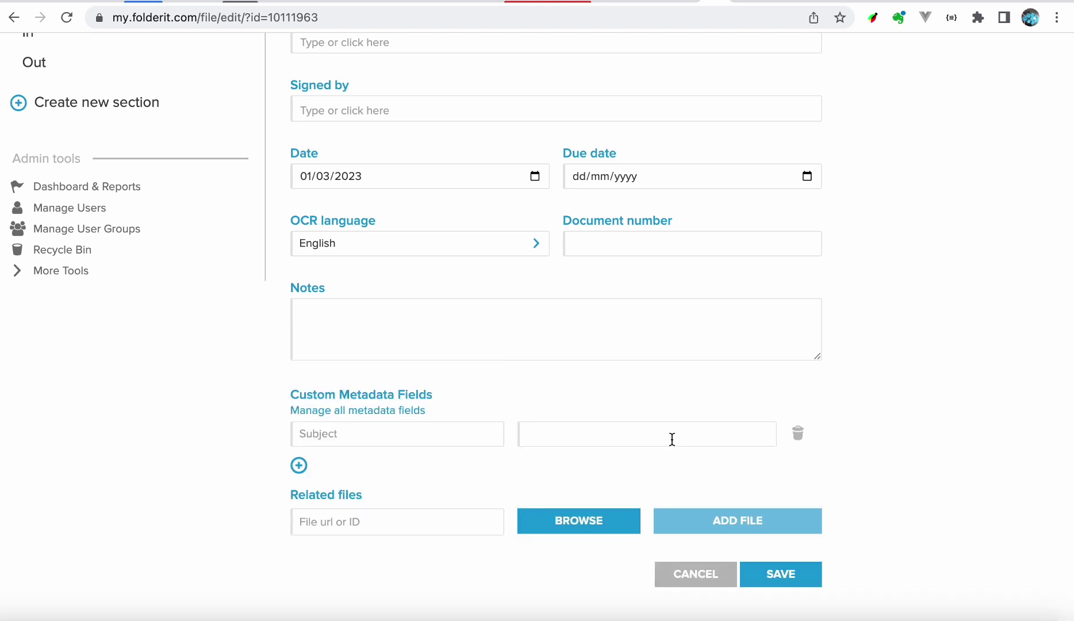
type("hello")
left_click(799, 582)
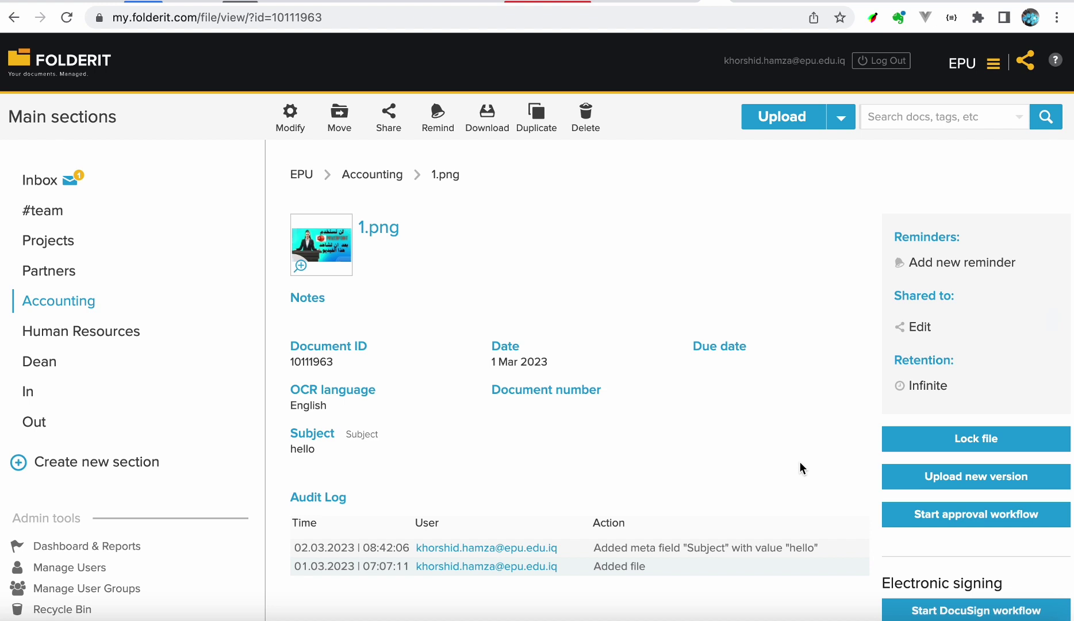
Step: Create a folder named 2023 in the Dean section
left_click(53, 362)
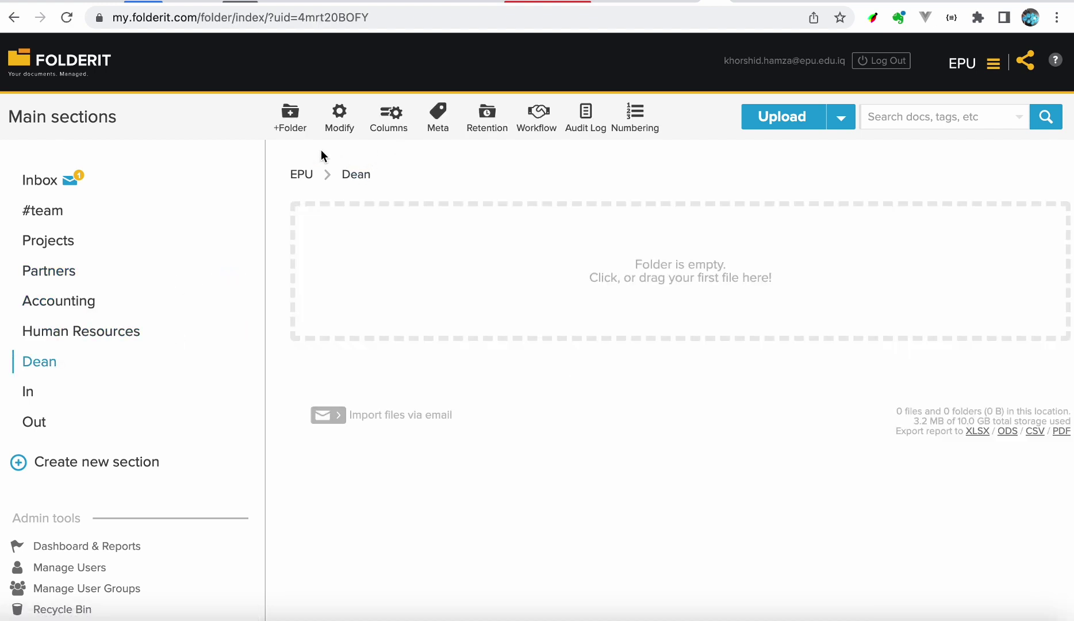
left_click(291, 122)
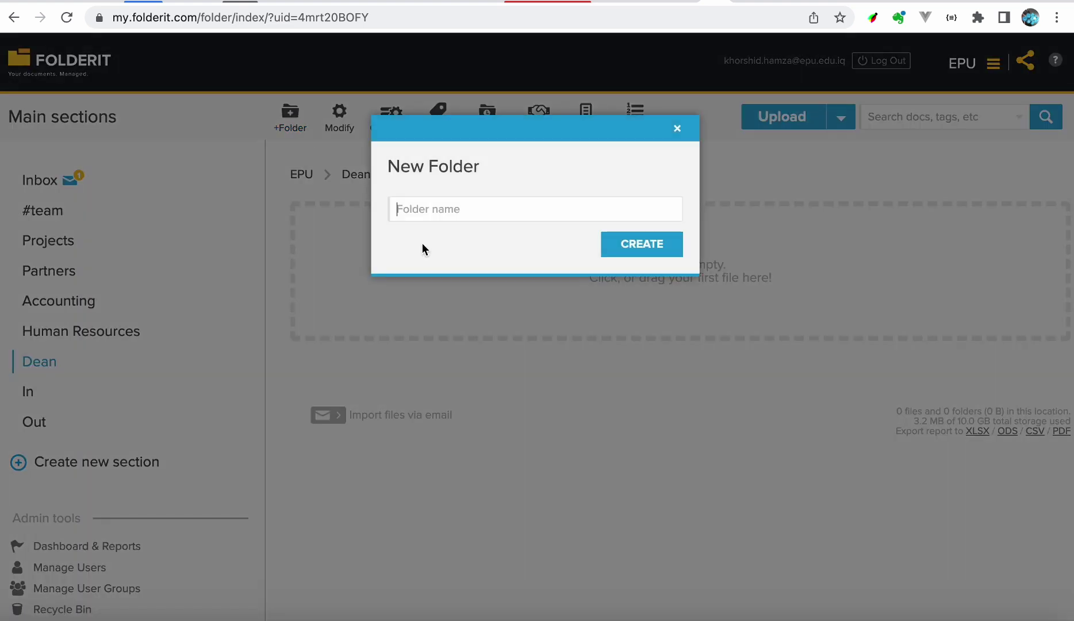
type("2023")
left_click(652, 248)
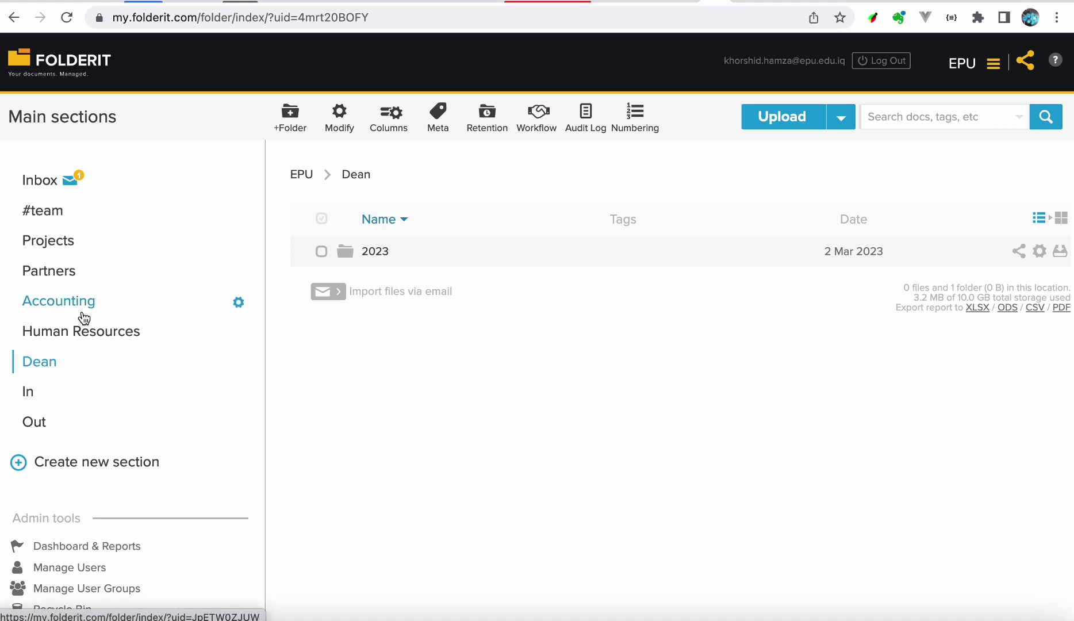
Step: Open WorkshopAttendanceReport.pdf in the In section and examine its approval workflow settings and approvers
left_click(42, 401)
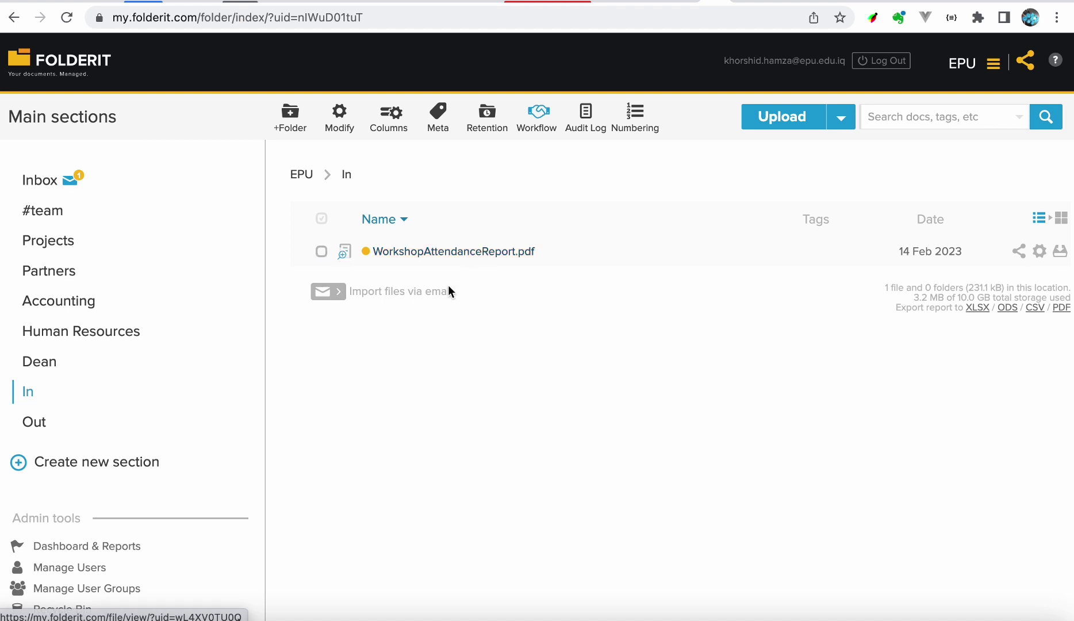
left_click(464, 261)
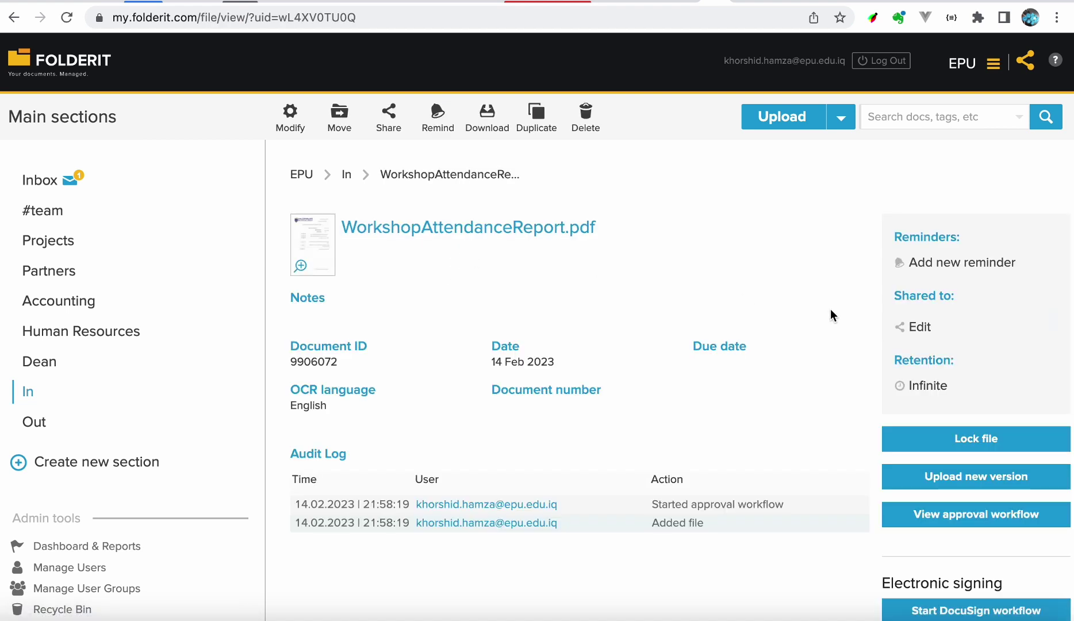
scroll(862, 320, "down", 3)
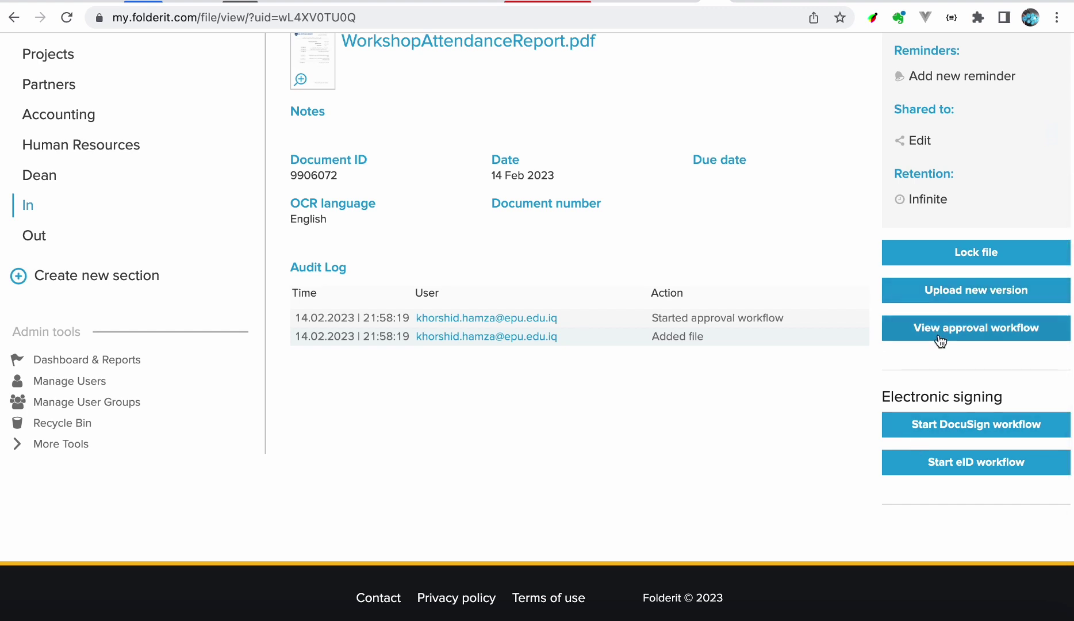
left_click(987, 332)
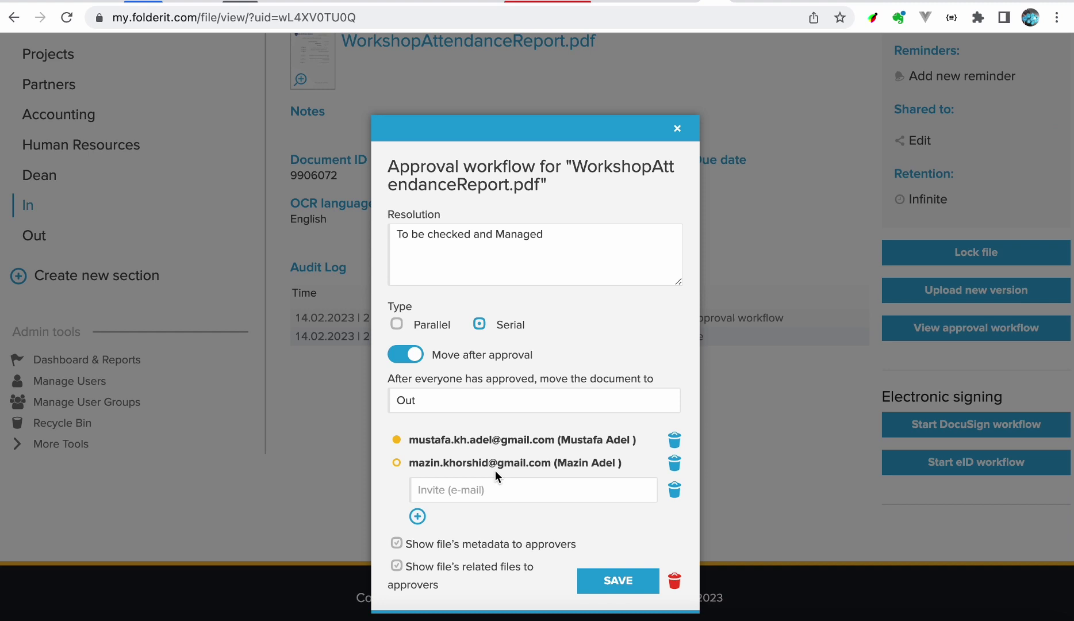
left_click(480, 324)
left_click(678, 128)
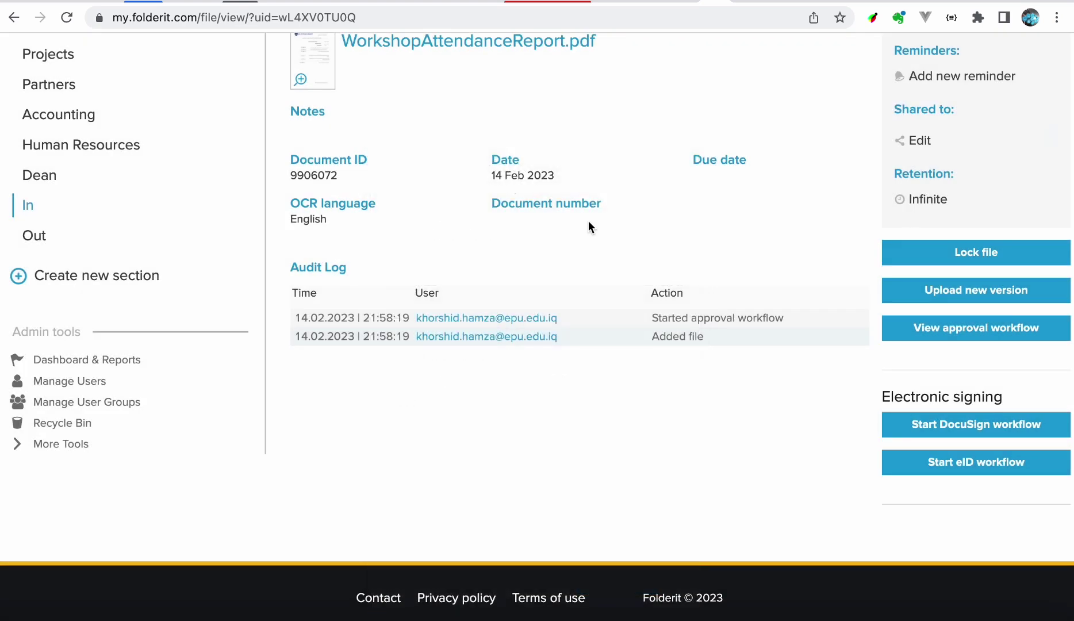
scroll(588, 226, "up", 3)
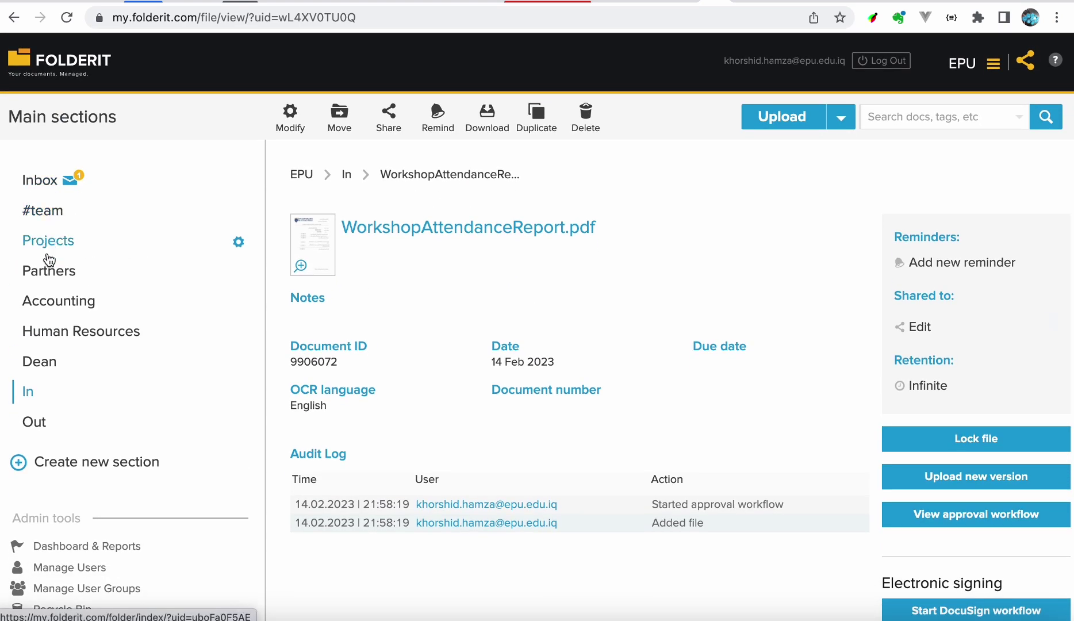